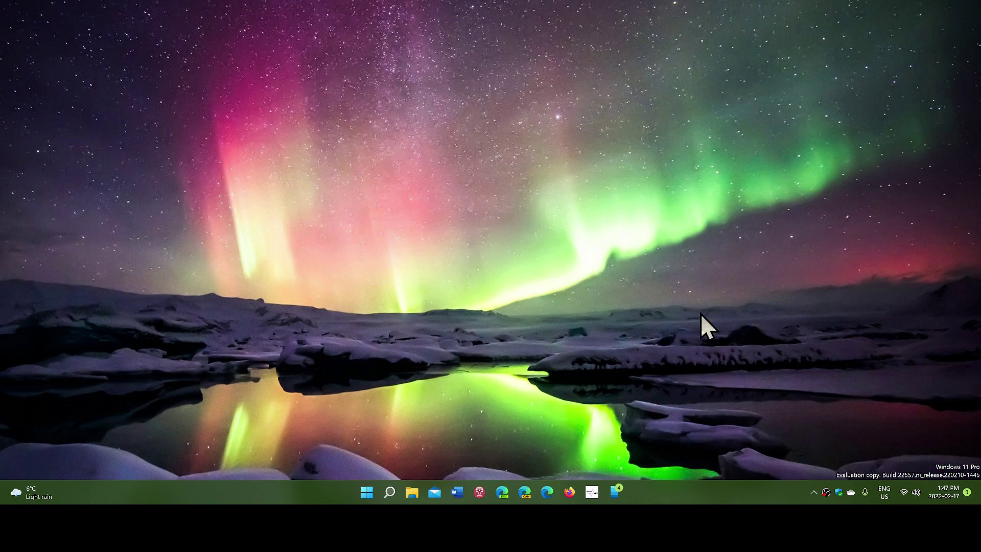
- Open Start, look inside the Office pinned folder, then close the menu
click(367, 492)
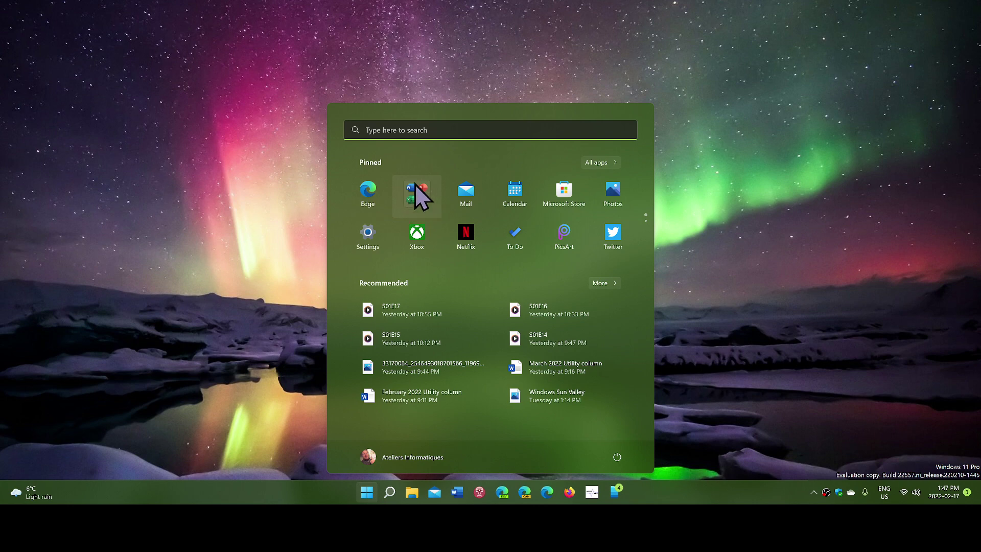
click(427, 206)
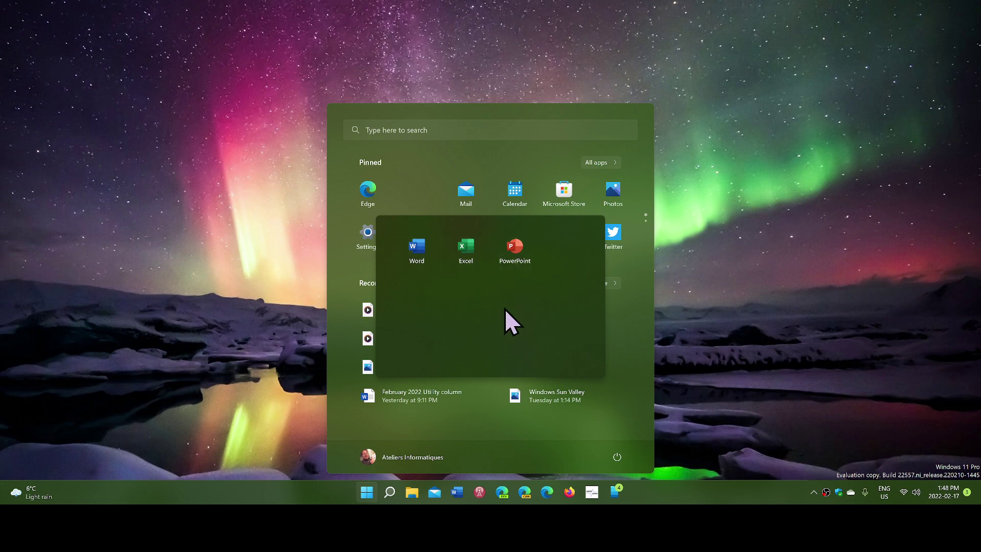
click(728, 285)
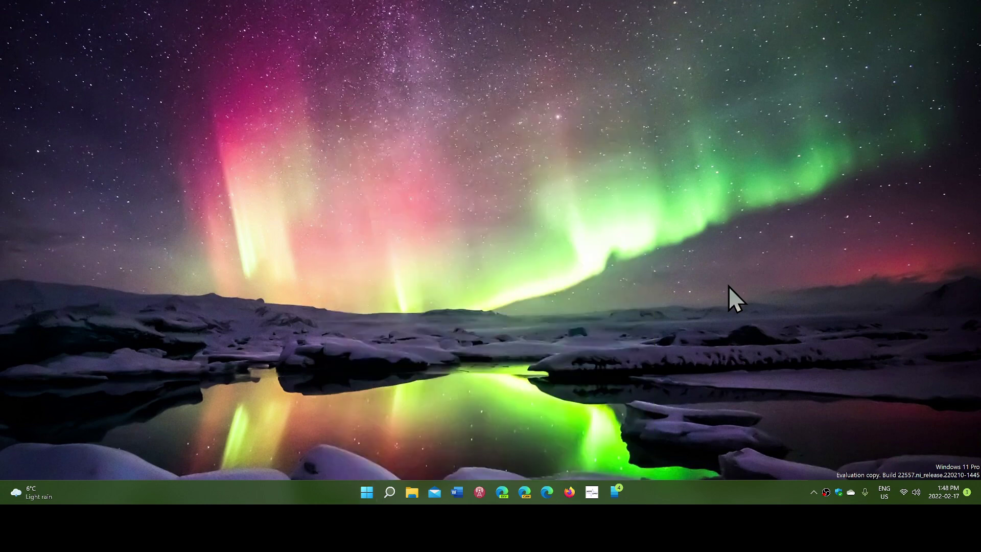
- Reopen Start and drop Calendar onto Mail to form a new pinned folder
click(367, 492)
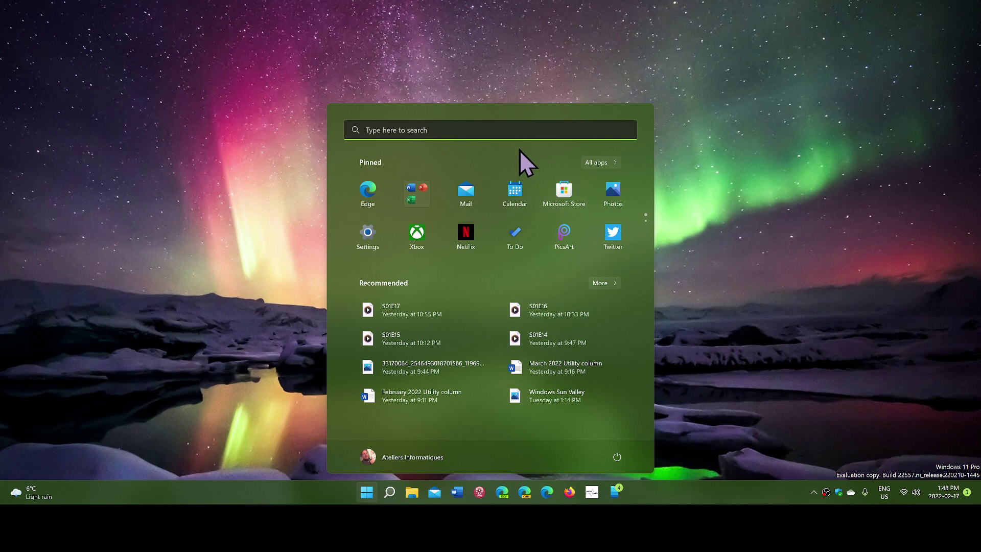
click(516, 192)
drag(516, 193, 468, 196)
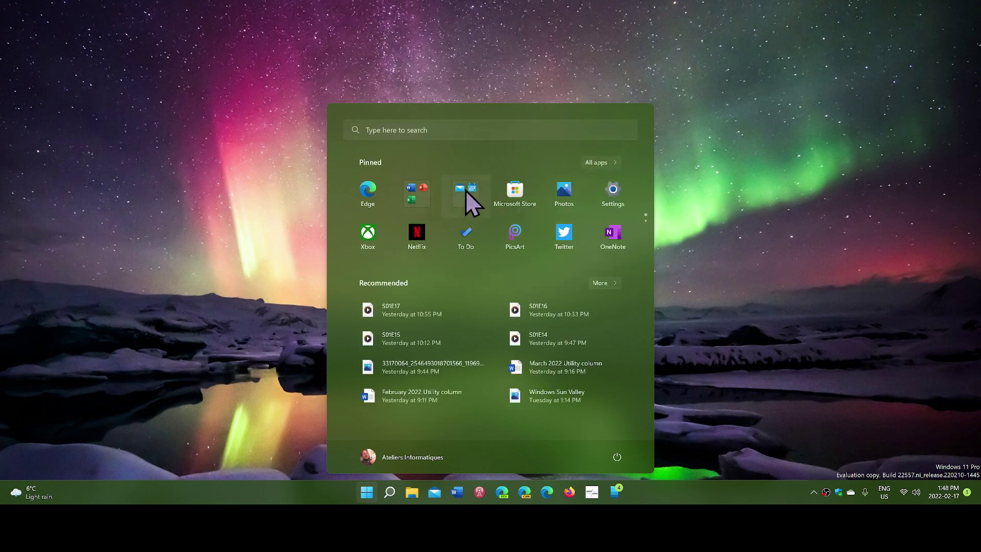
- Bring up and dismiss the options menus for the Office folder and Microsoft Store
right_click(421, 213)
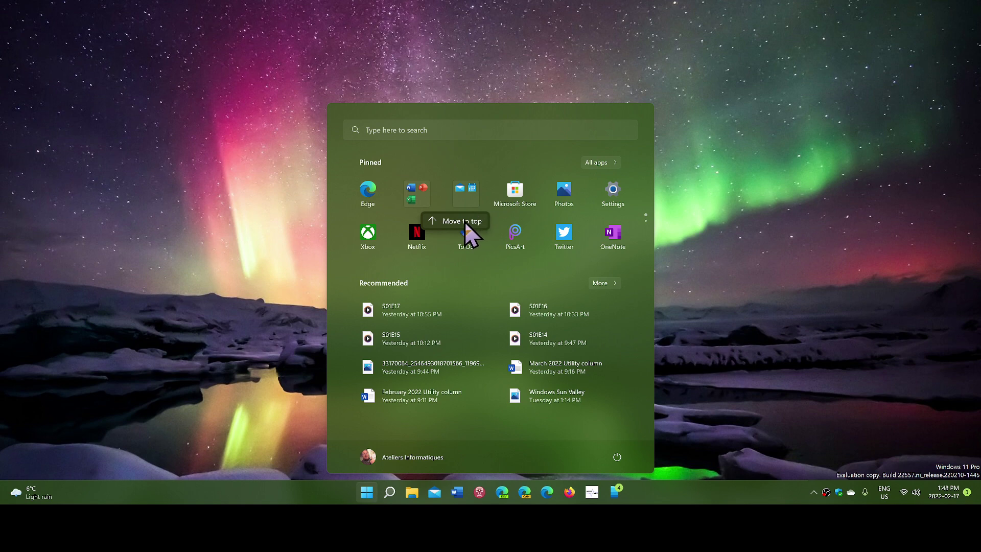
right_click(515, 193)
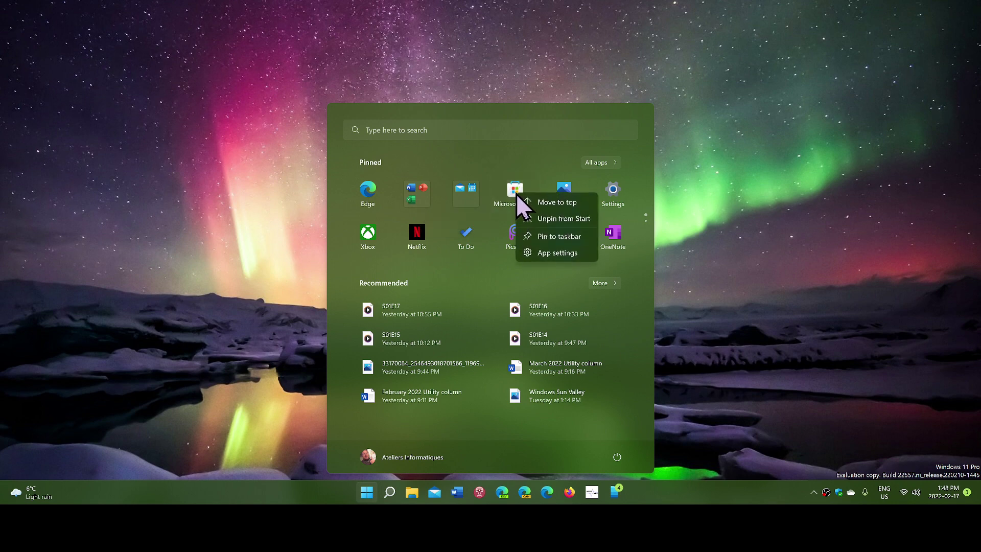
click(483, 164)
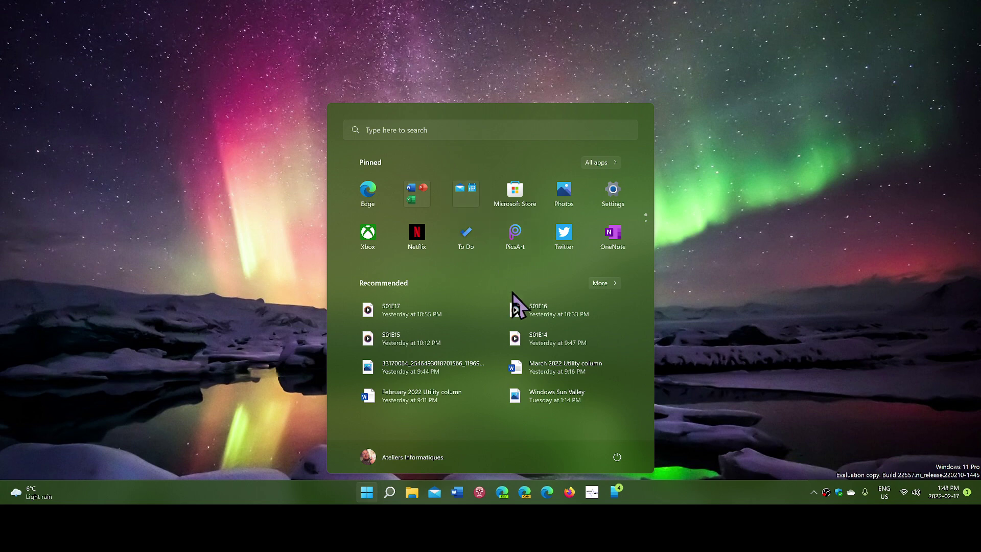
- On the second pinned page, drop Calculator onto Clock to group them
scroll(491, 229, down, 1)
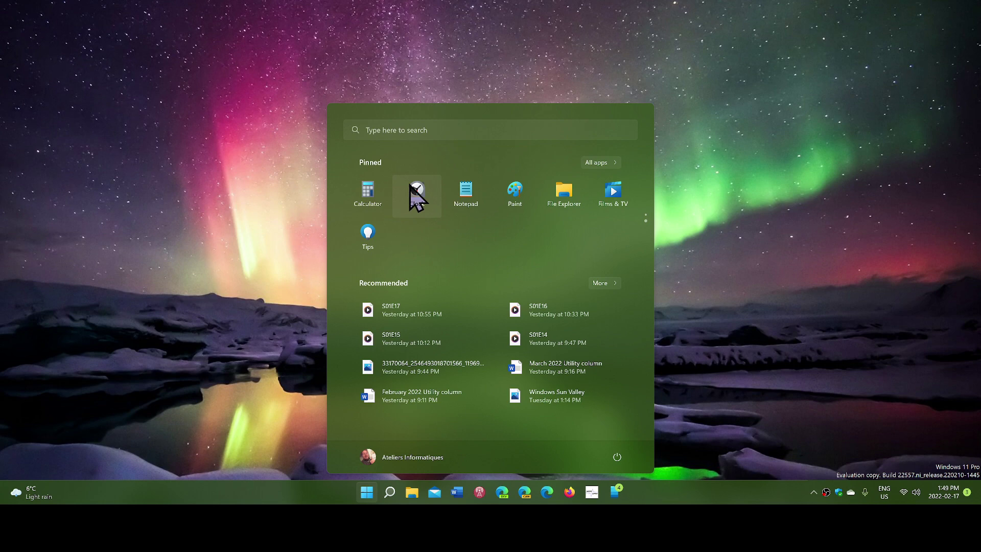
mouse_move(368, 193)
mouse_down()
mouse_move(427, 194)
mouse_move(378, 190)
mouse_up()
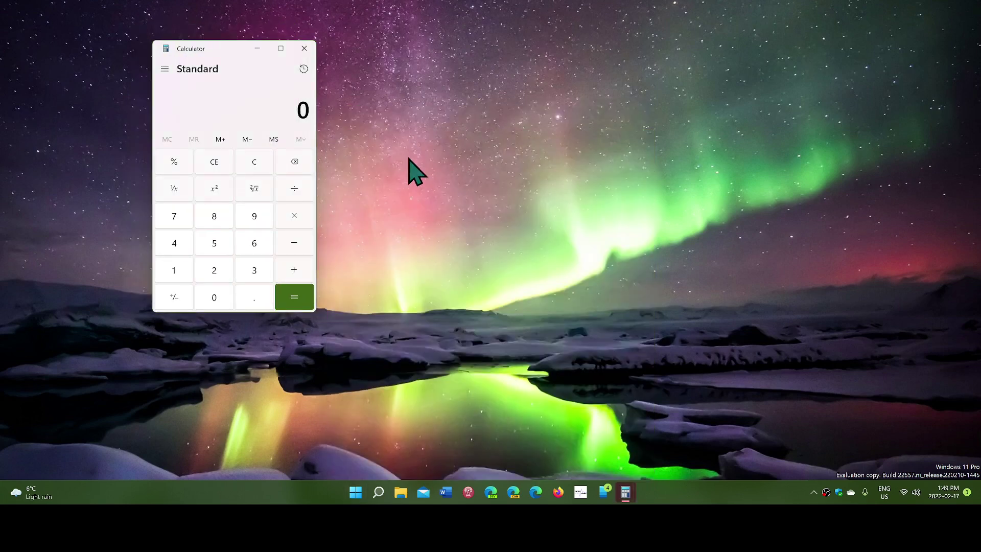
- Close Calculator, add Notepad to the Clock folder, and pull File Explorer back out alone
click(305, 49)
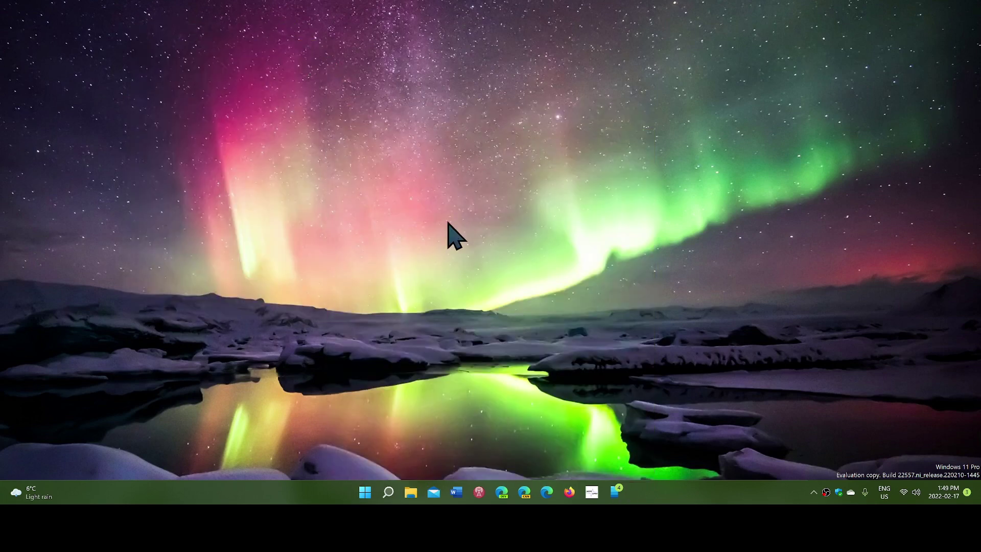
click(367, 493)
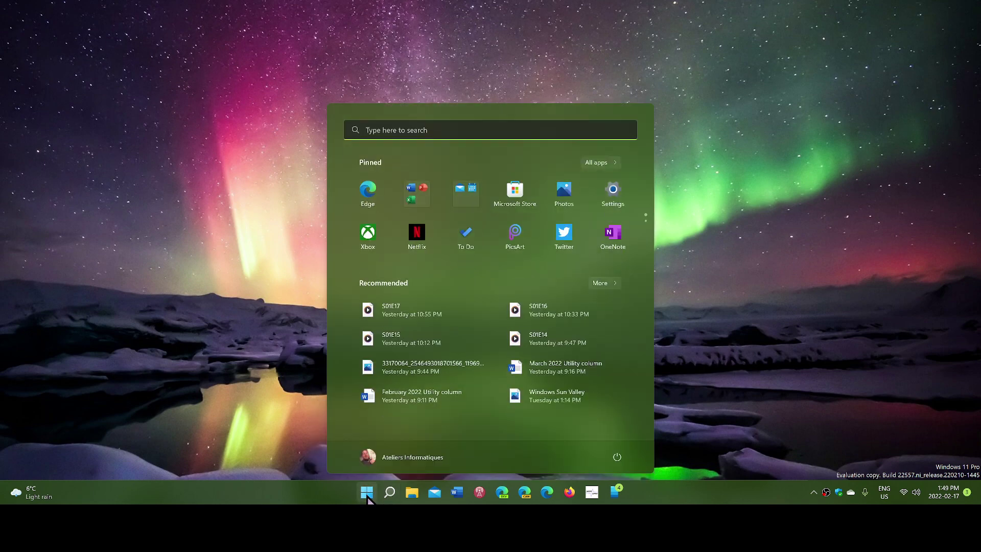
scroll(459, 219, down, 1)
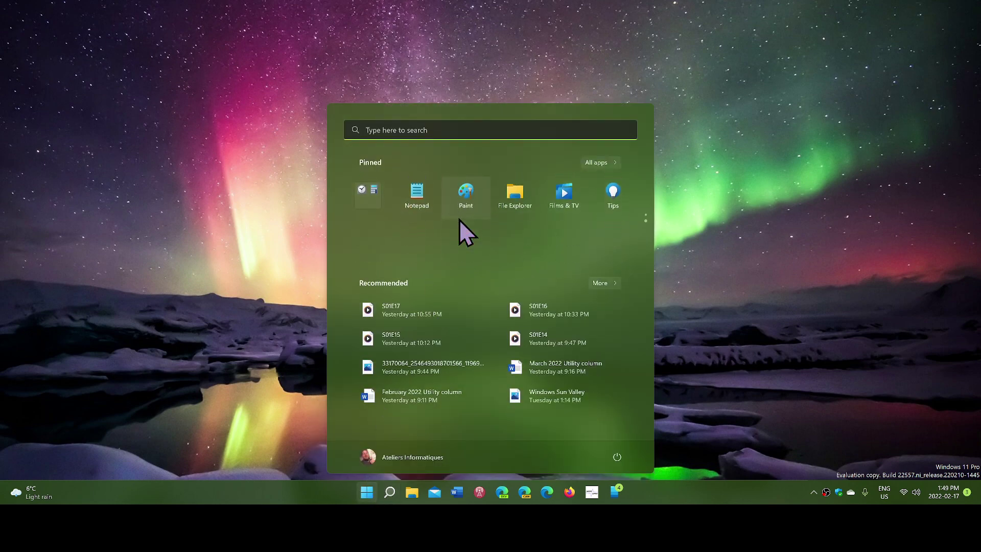
mouse_move(416, 197)
mouse_down()
mouse_move(368, 192)
mouse_move(409, 203)
mouse_move(368, 200)
mouse_up()
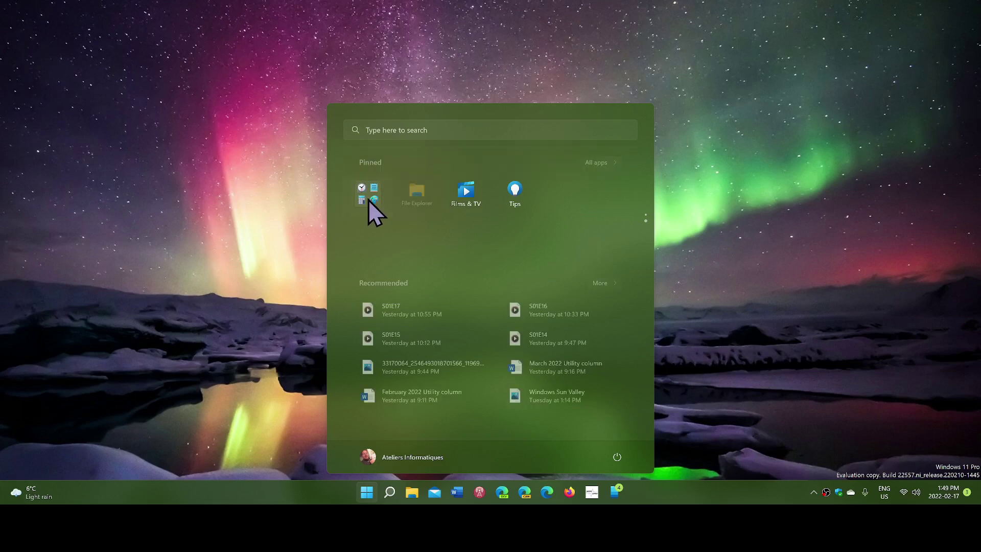
click(370, 191)
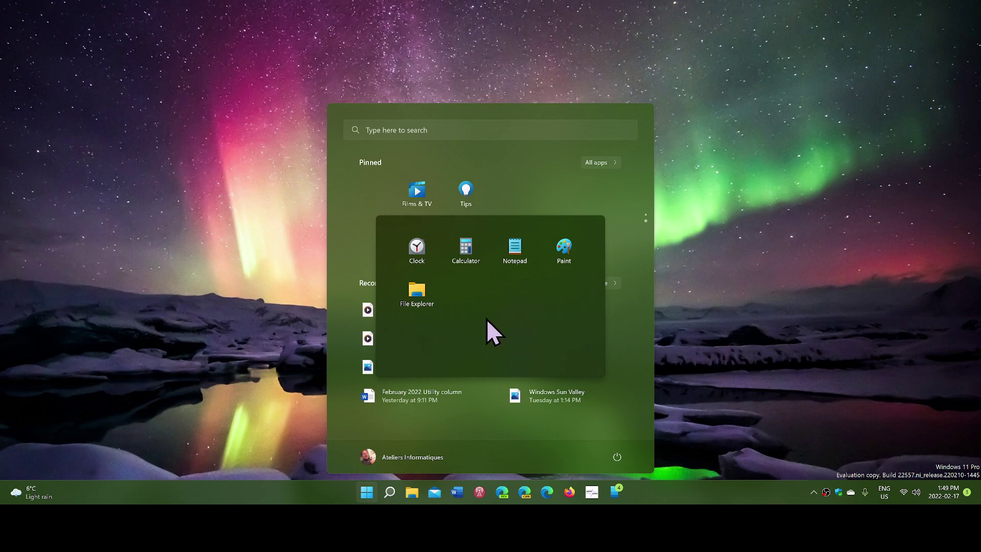
drag(416, 304, 358, 251)
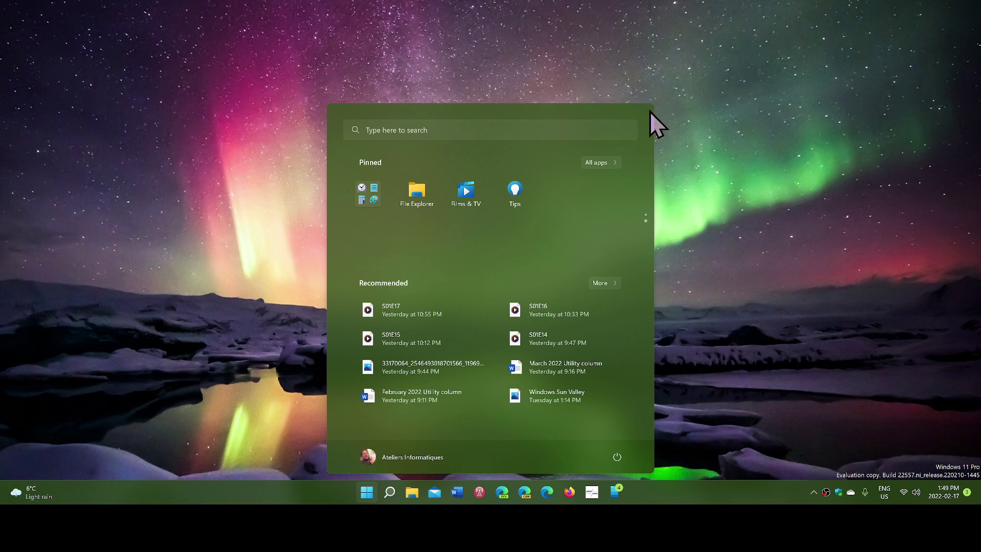
- Click outside the Start menu to close it and show the desktop
click(707, 129)
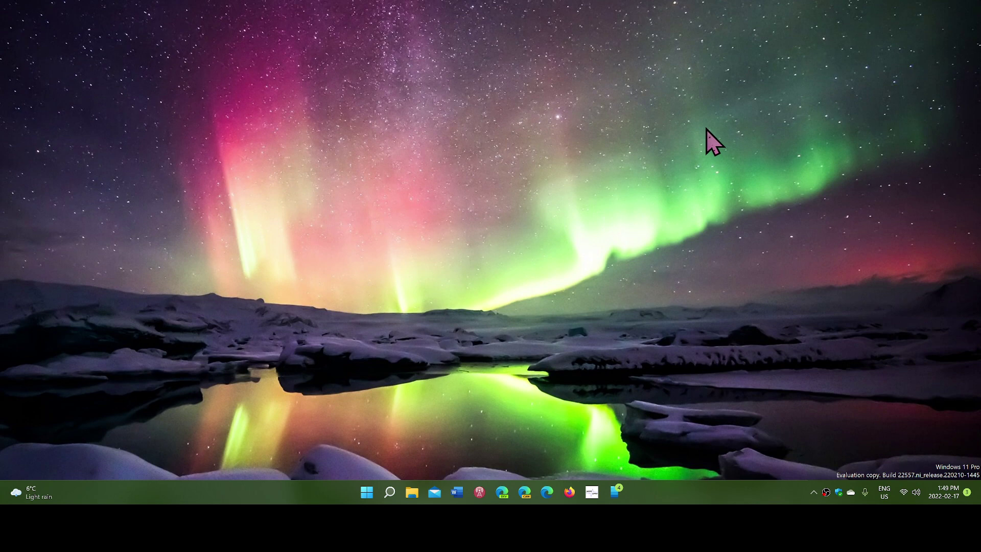
click(368, 494)
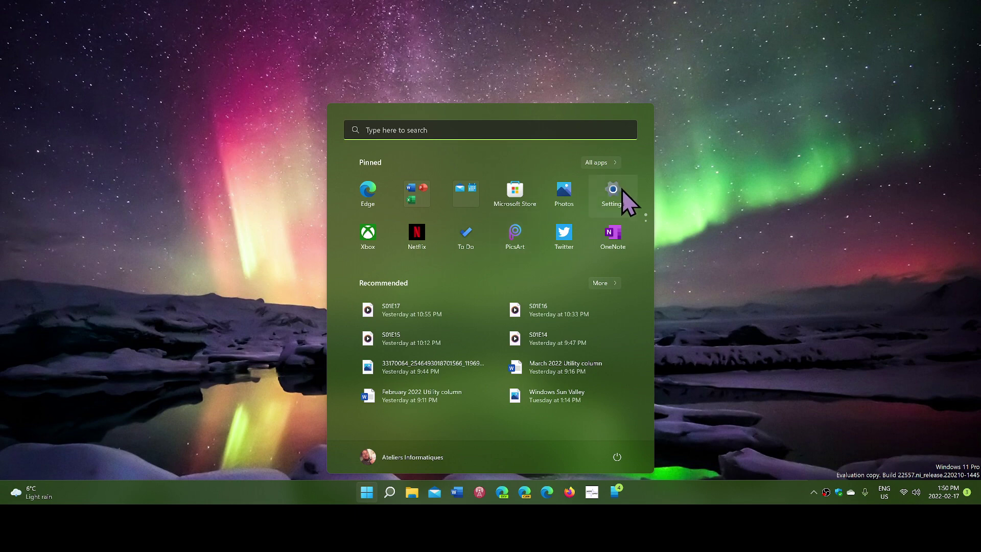
click(604, 163)
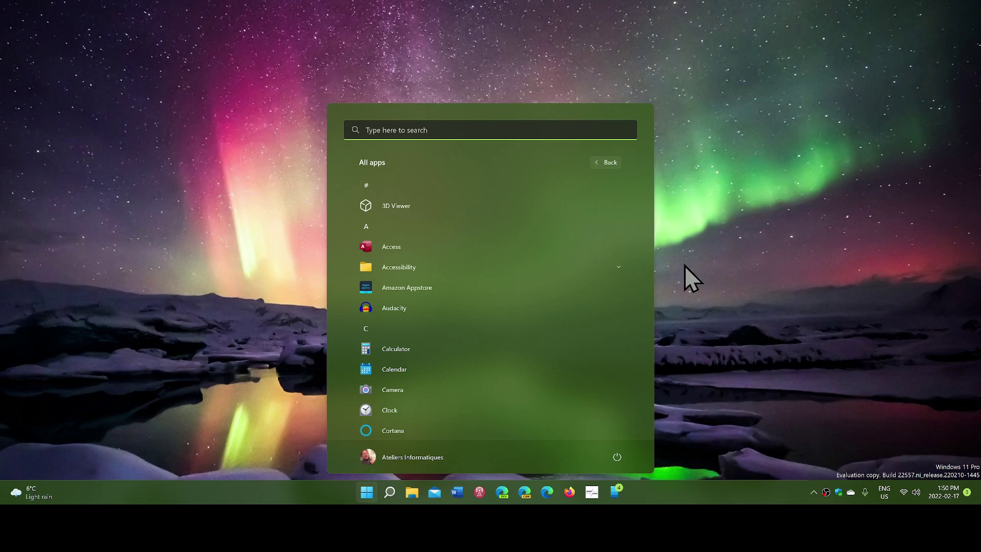
scroll(523, 350, down, 2)
scroll(523, 349, down, 2)
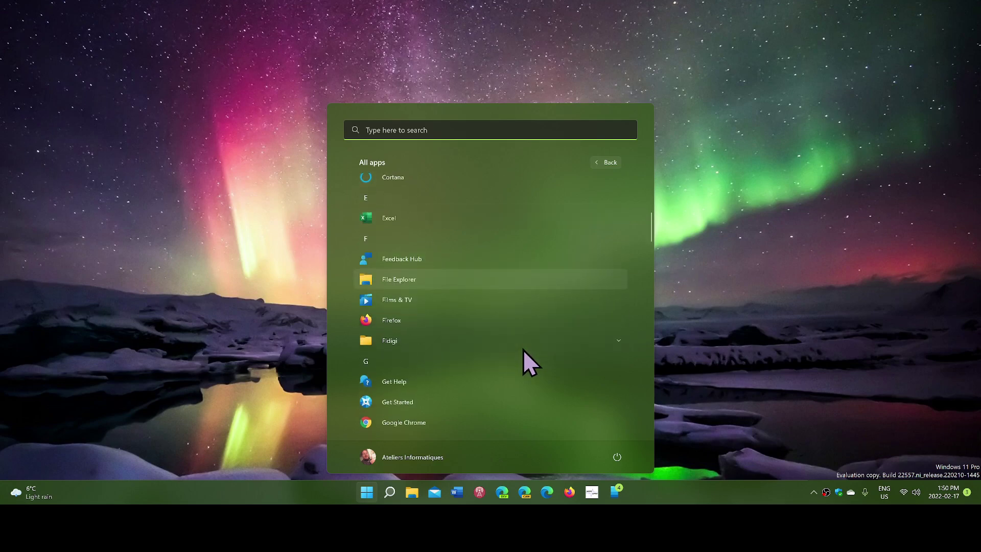
scroll(523, 349, down, 2)
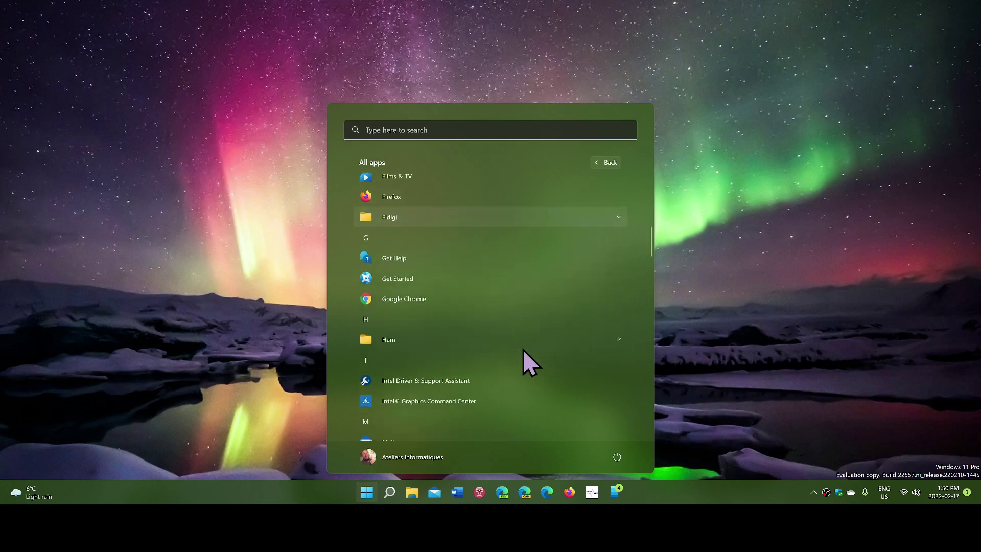
click(756, 266)
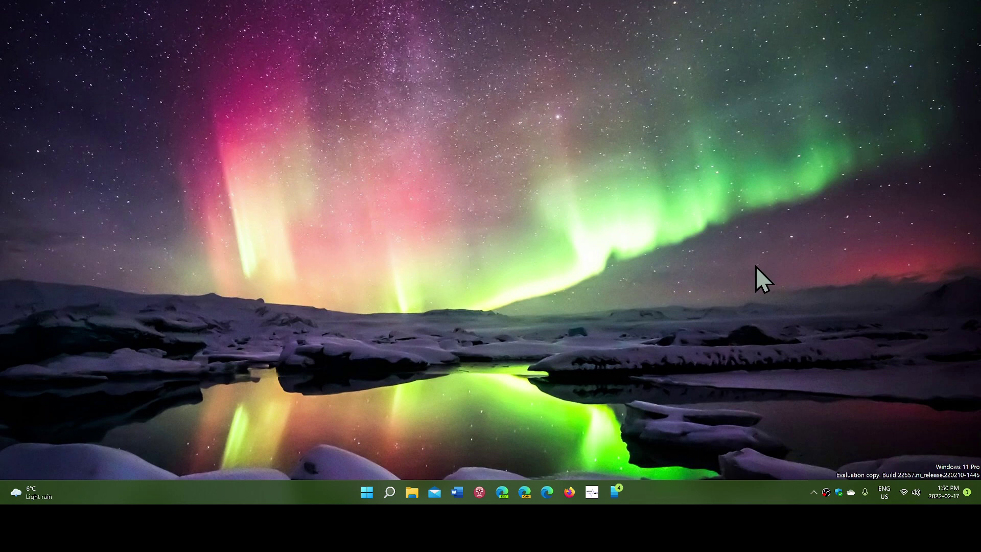